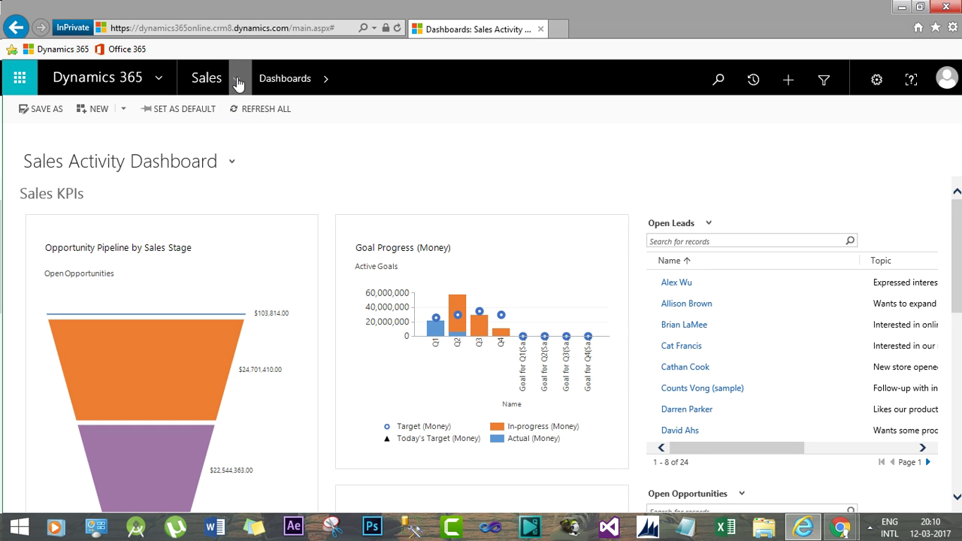
Open Families & Products in the Product Catalog settings and start a new product record
left_click(238, 83)
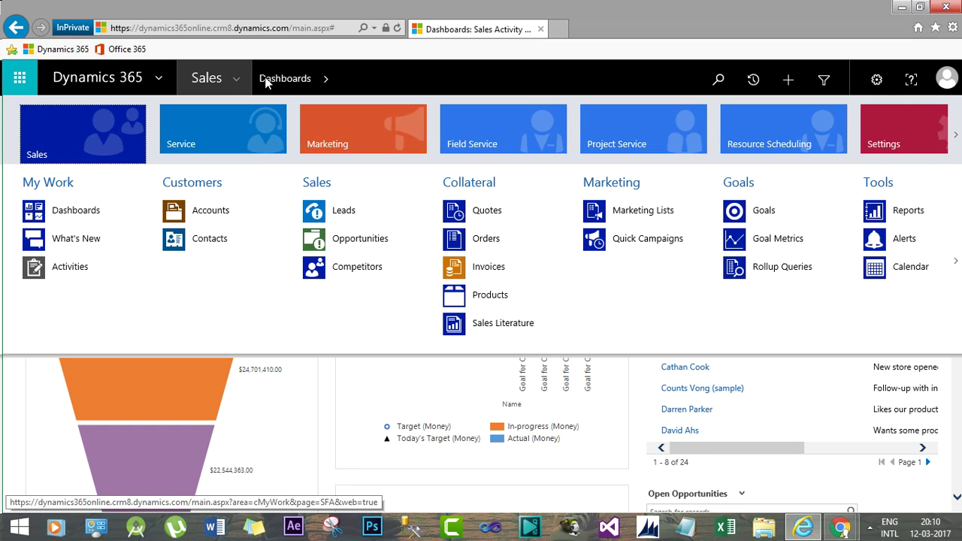
left_click(878, 125)
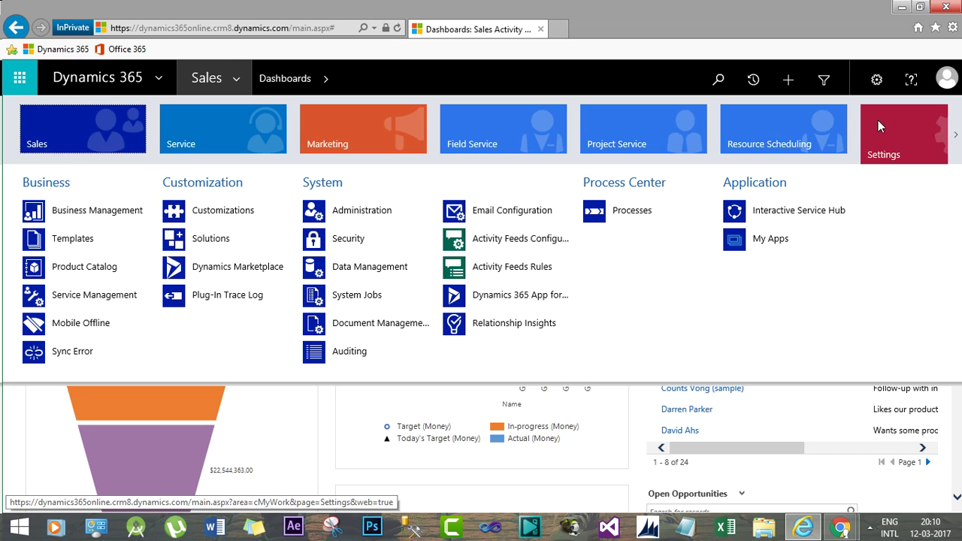
left_click(84, 268)
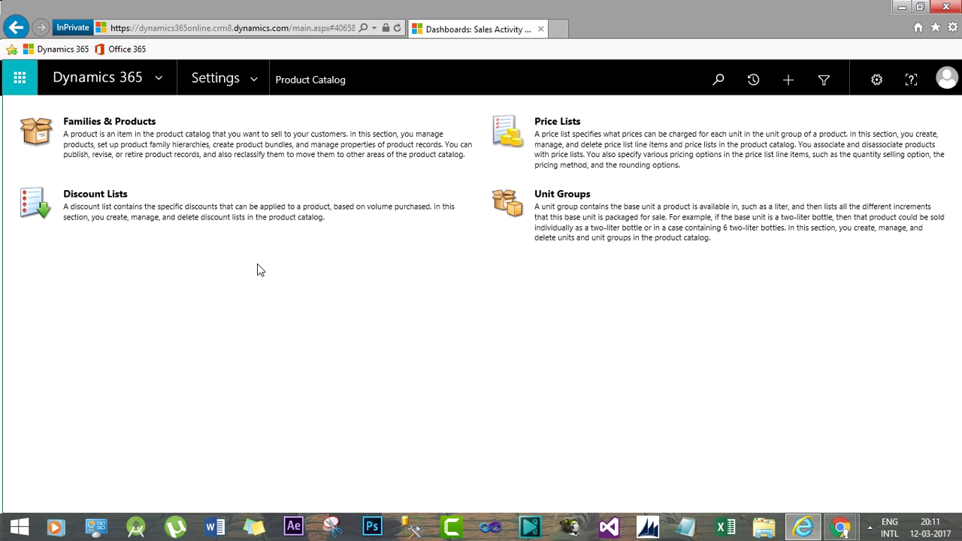
left_click(125, 126)
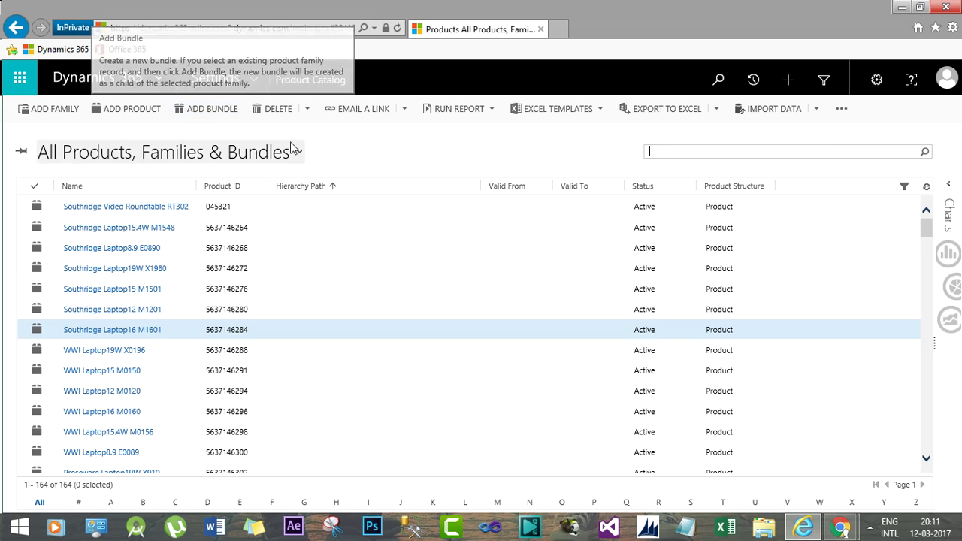
left_click(133, 110)
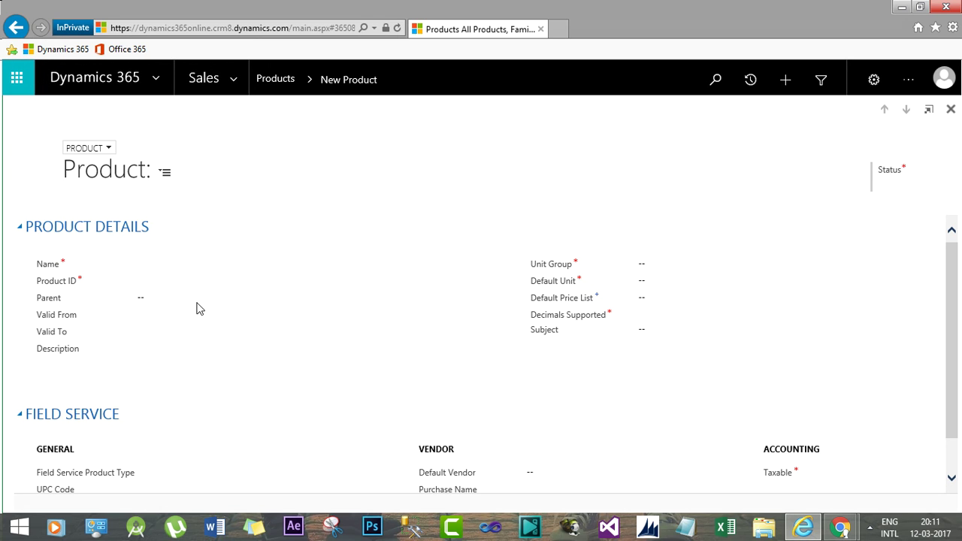
Name the new product HP 3D Printer and give it the product ID HP3D101
left_click(167, 267)
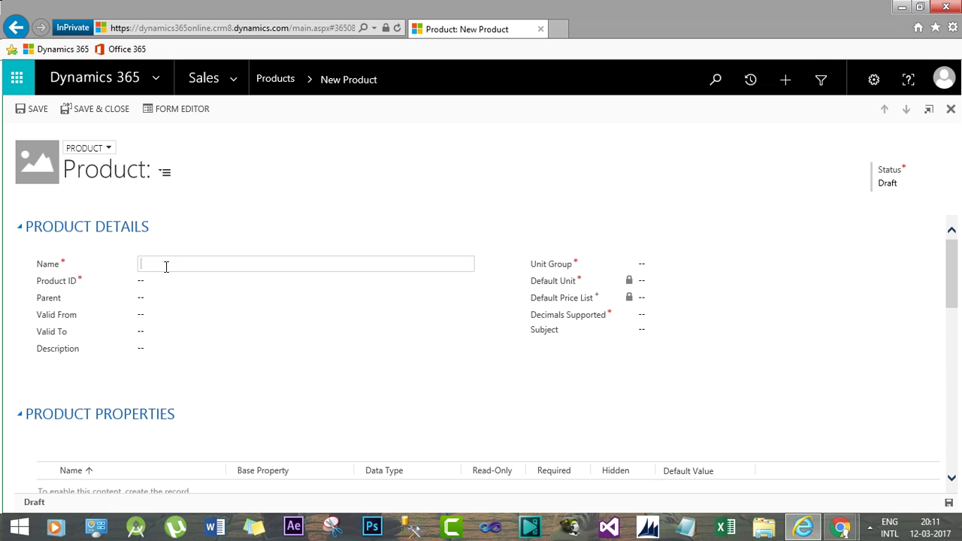
type("HP 3d Printer")
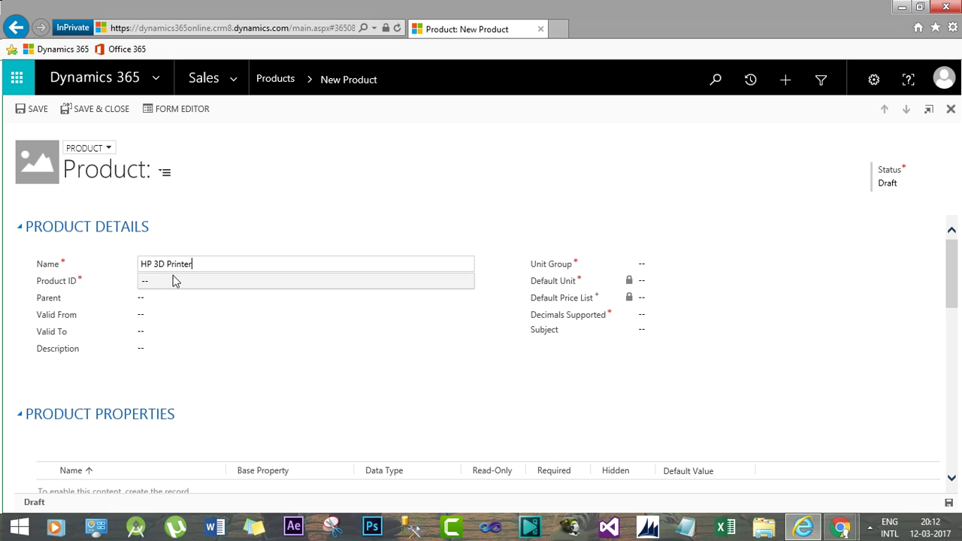
left_click(147, 287)
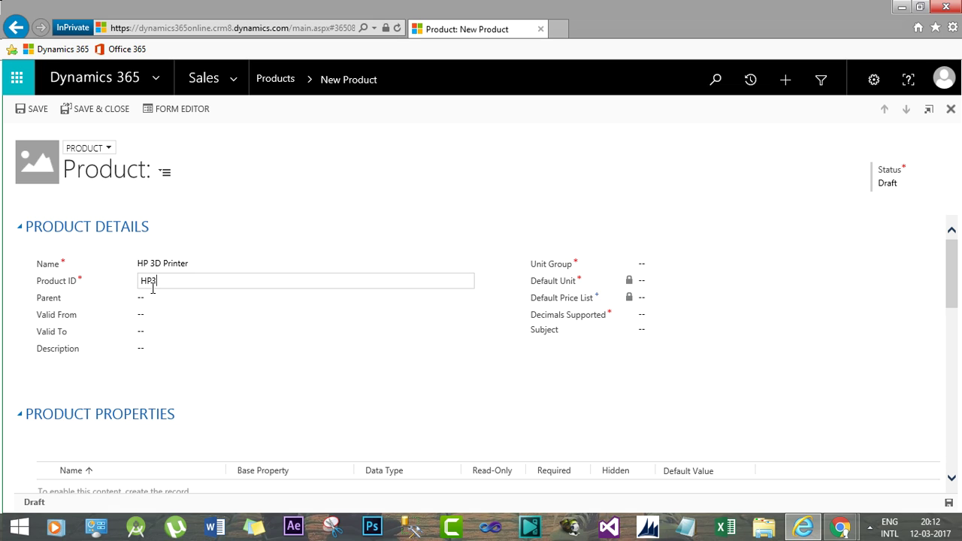
type("HP3D101")
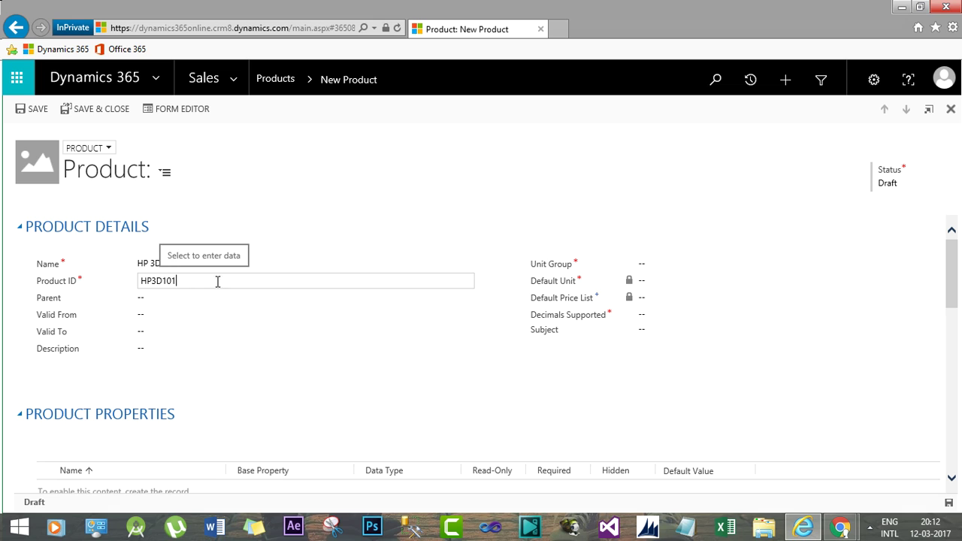
Set the product's unit group to Default Unit and its default unit to Primary Unit
left_click(653, 263)
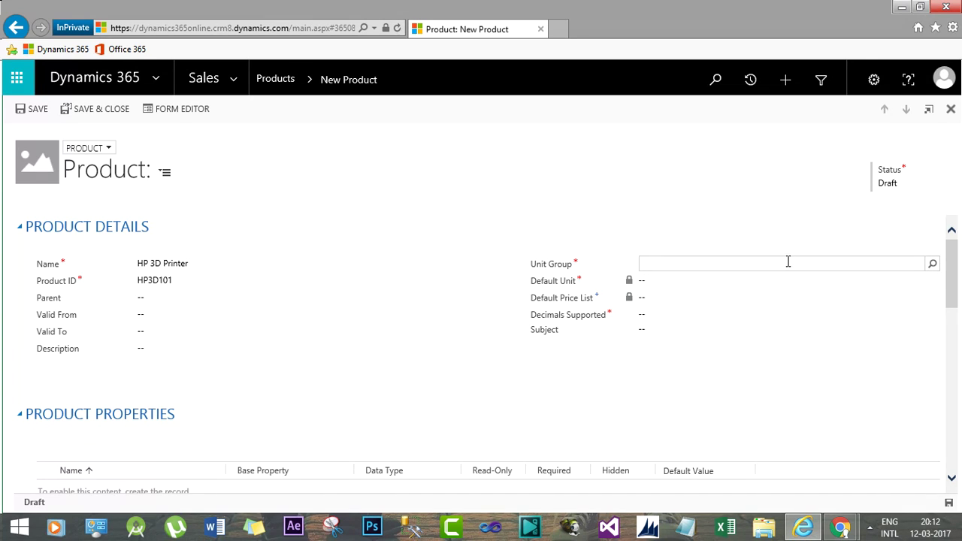
left_click(930, 269)
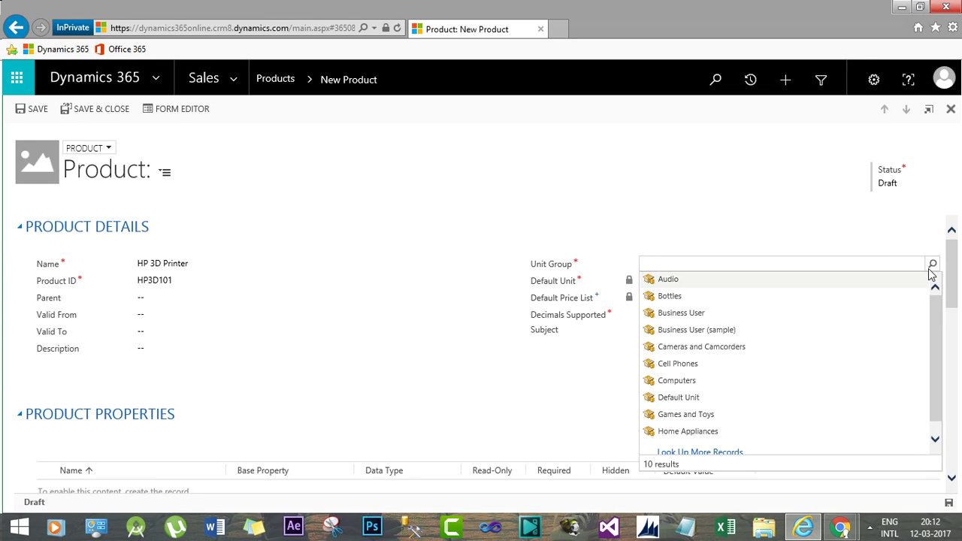
mouse_move(936, 302)
left_mouse_down()
mouse_move(937, 337)
mouse_move(938, 316)
left_mouse_up()
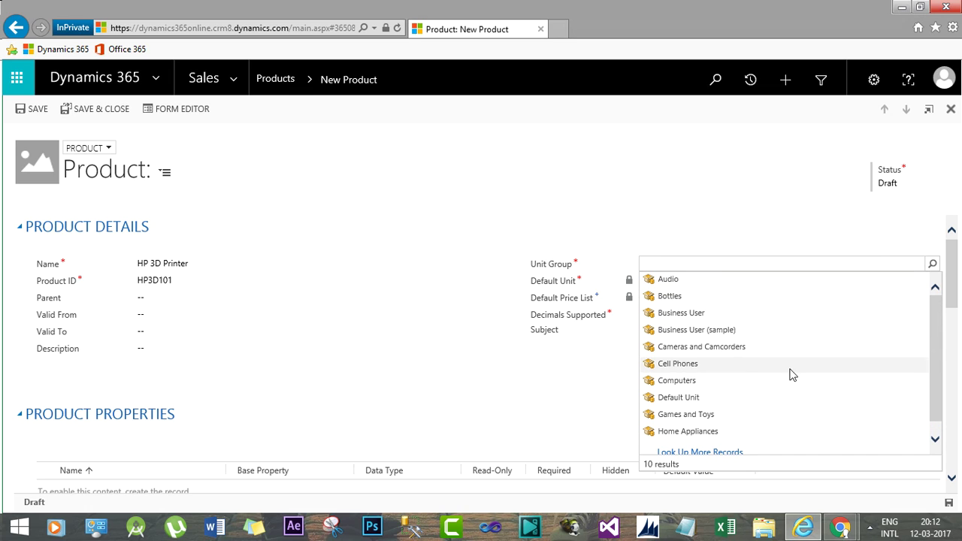
left_click(678, 398)
left_click(912, 278)
left_click(932, 281)
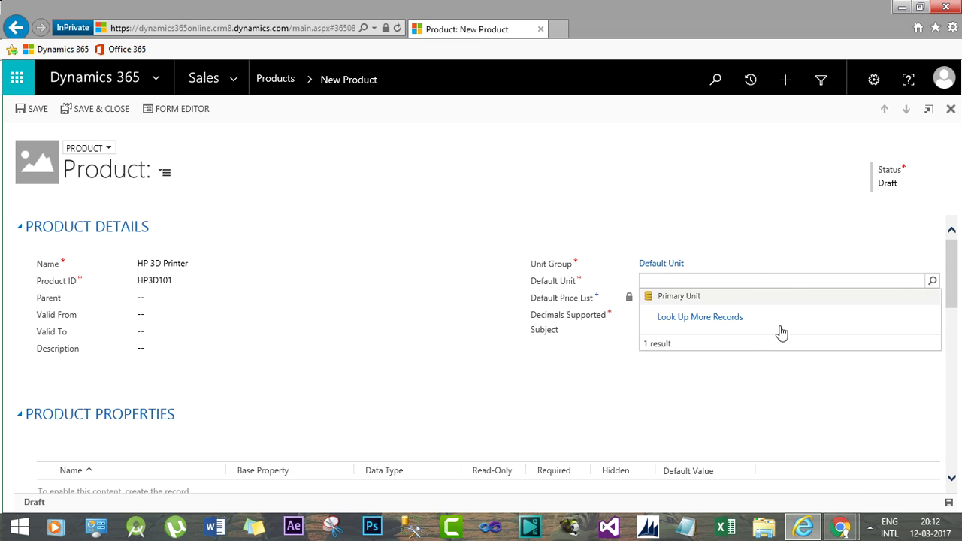
left_click(721, 302)
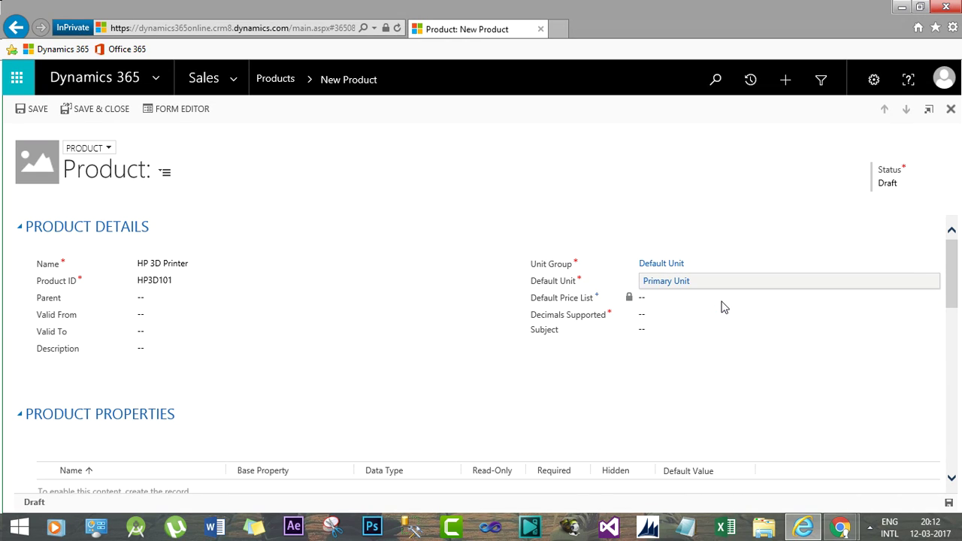
Set the supported decimals to 2 and save the product without a parent
left_click(666, 316)
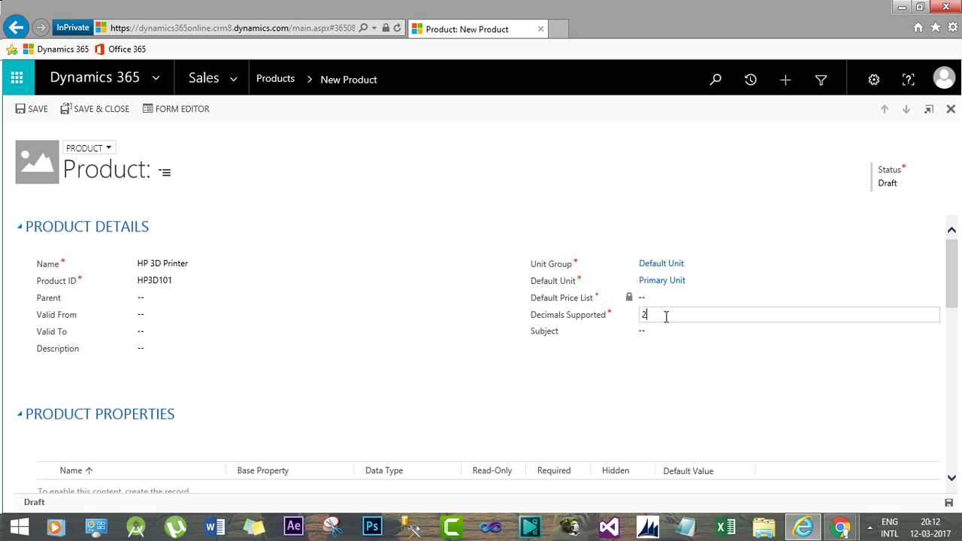
left_click(353, 298)
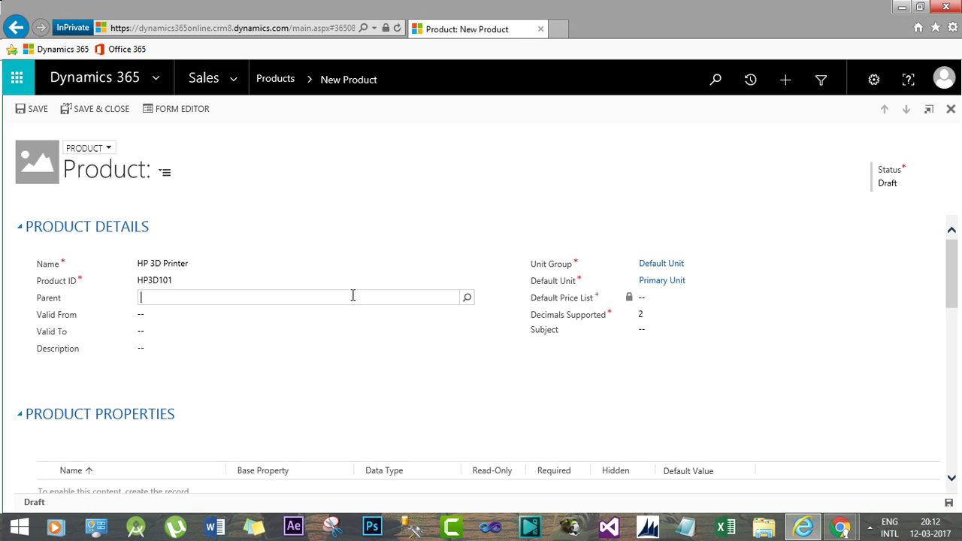
left_click(36, 108)
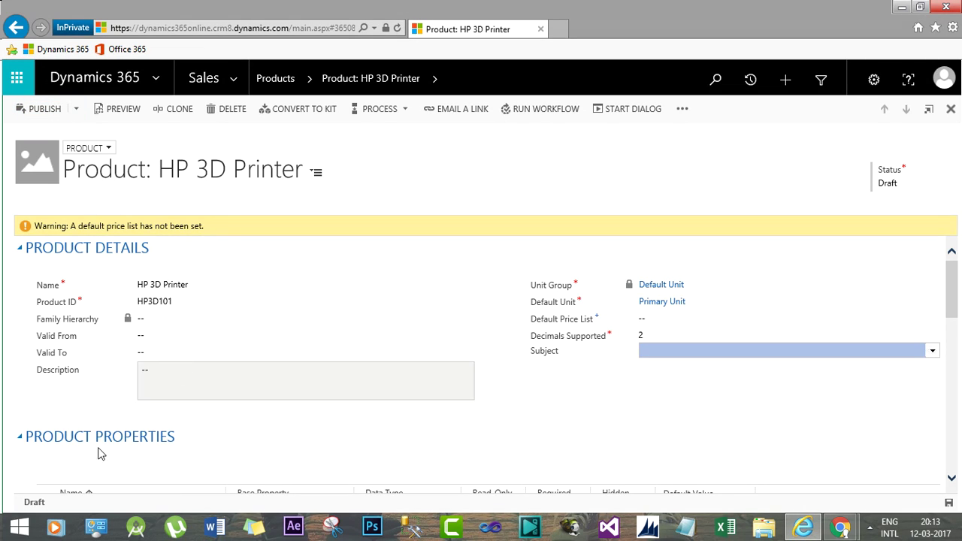
double_click(28, 503)
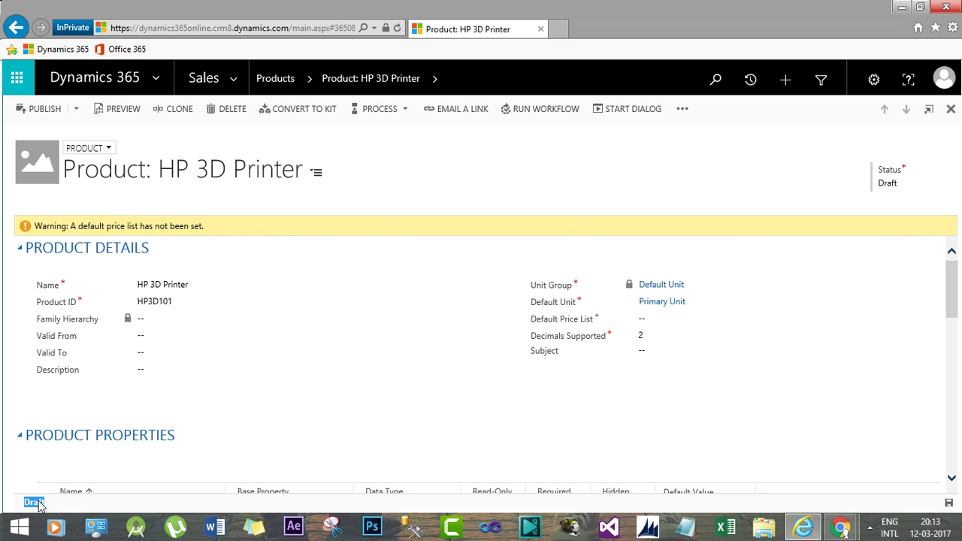
double_click(39, 501)
left_click(49, 505)
double_click(32, 502)
Publish the HP 3D Printer product record and check its status
left_click(74, 111)
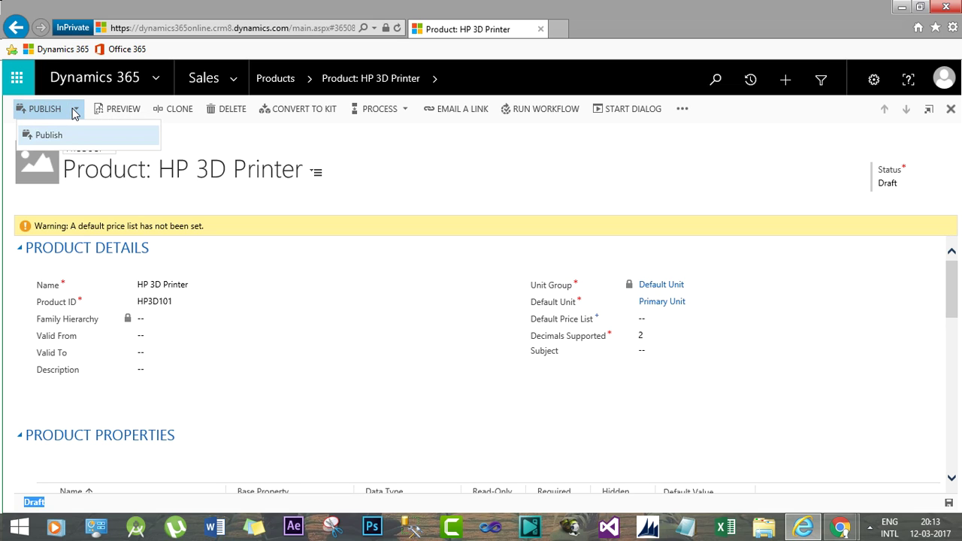
left_click(74, 111)
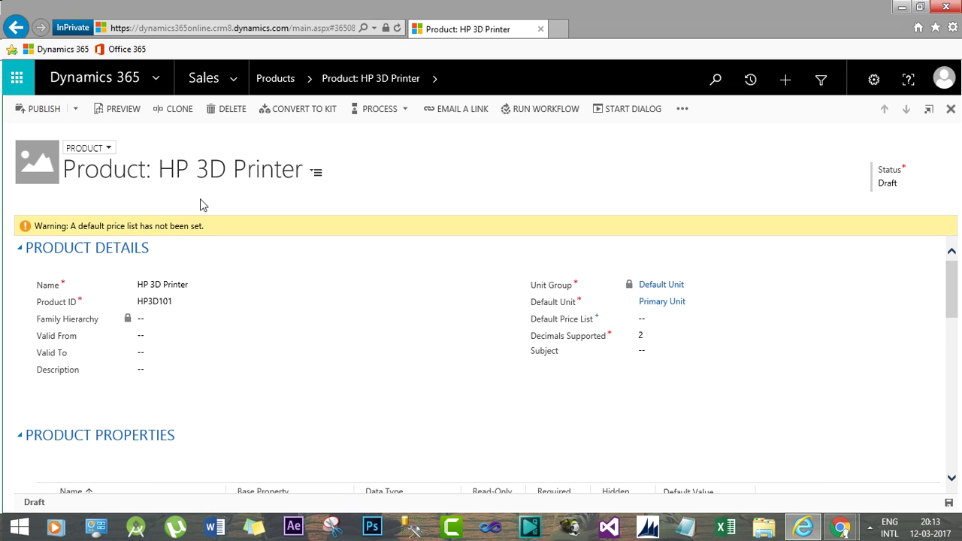
left_click(38, 111)
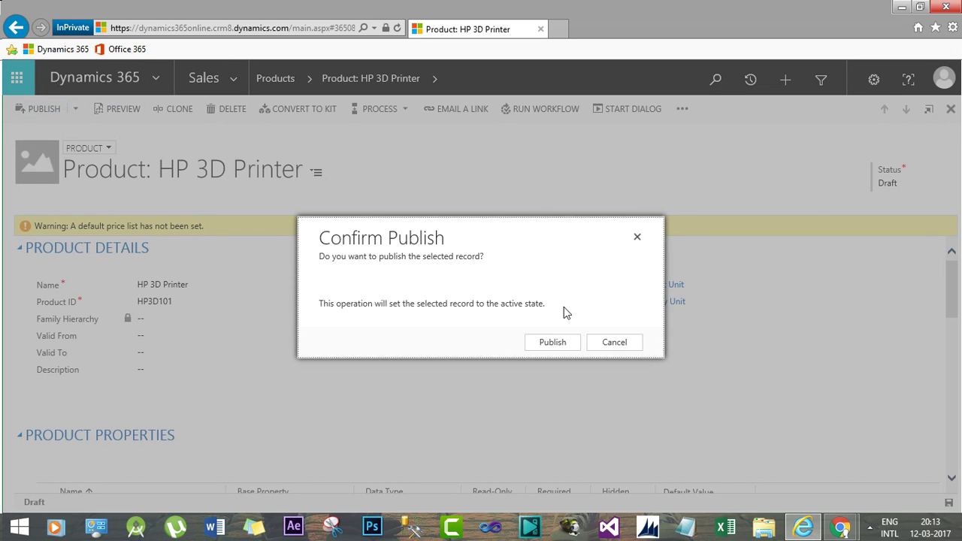
left_click(567, 345)
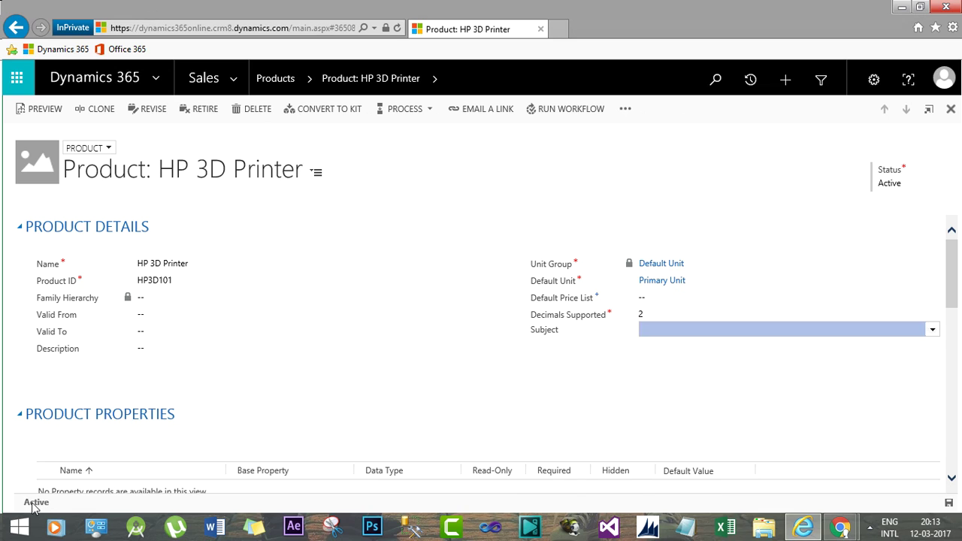
double_click(34, 502)
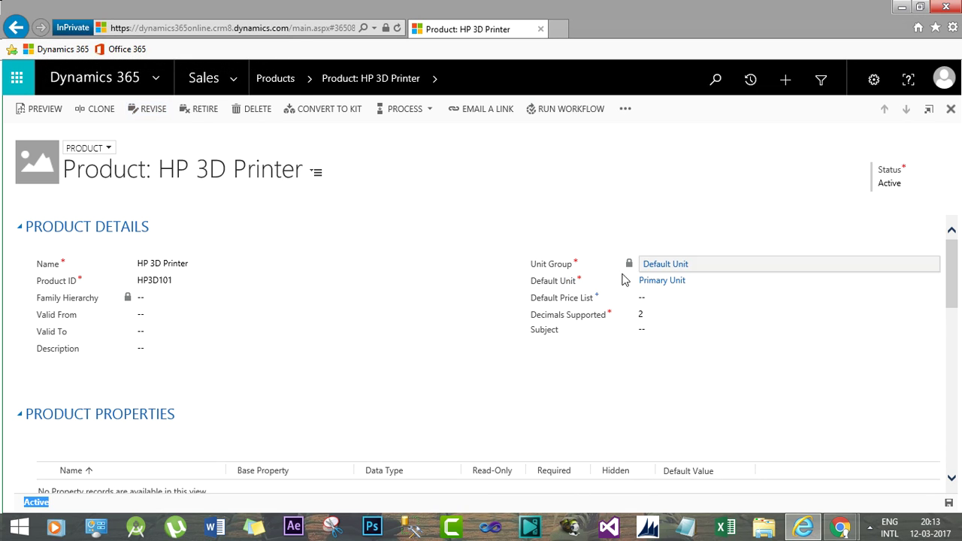
mouse_move(960, 285)
left_mouse_down()
mouse_move(960, 499)
mouse_move(960, 278)
left_mouse_up()
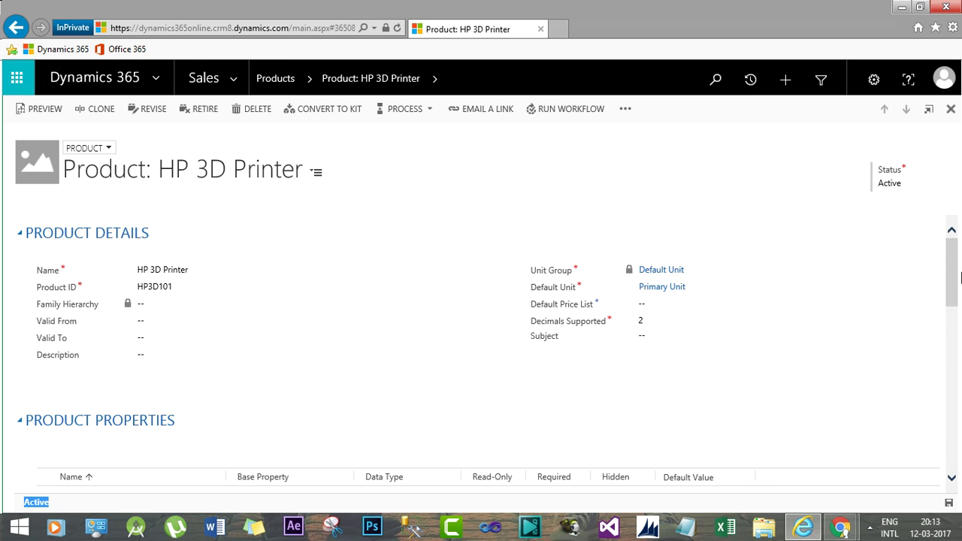
Put the published HP 3D Printer product under revision so its properties can be changed
left_click(154, 112)
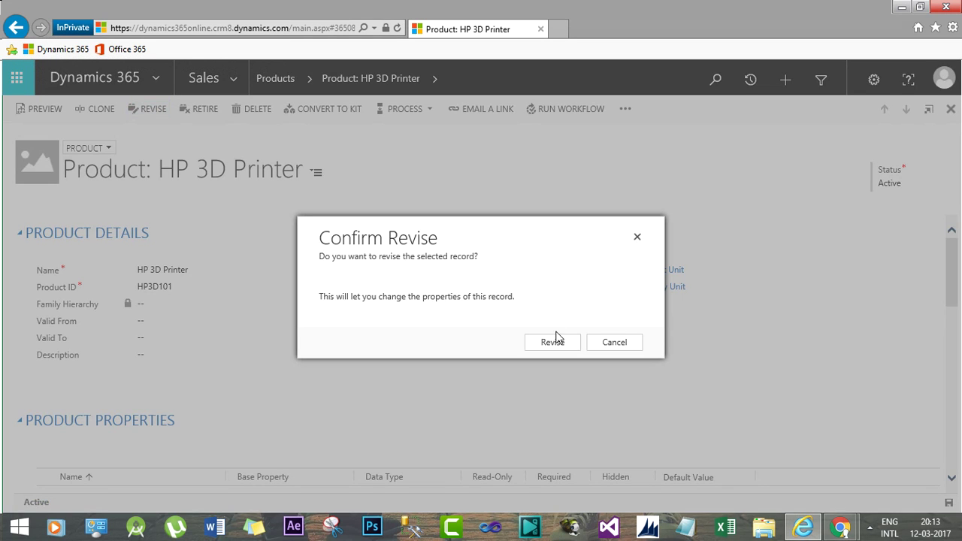
left_click(553, 343)
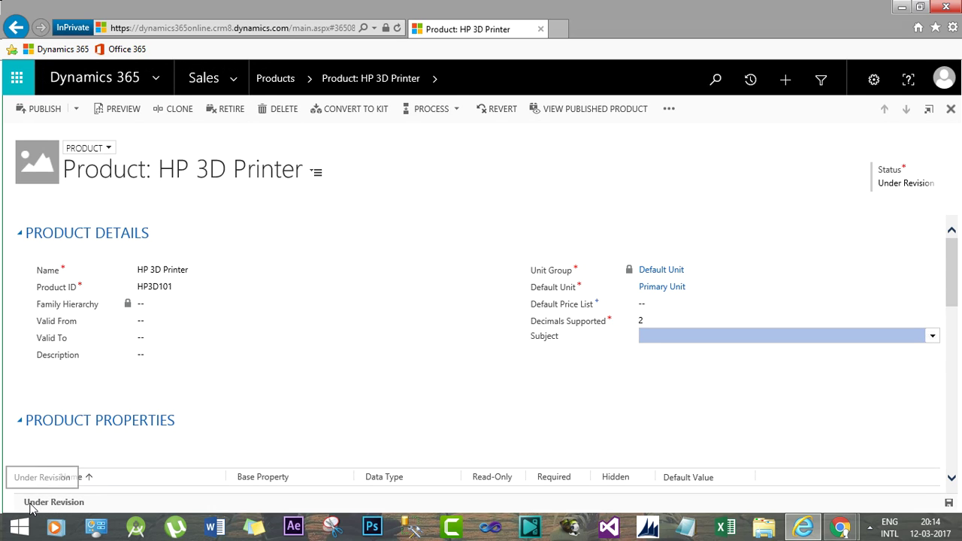
left_click_drag(24, 503, 80, 505)
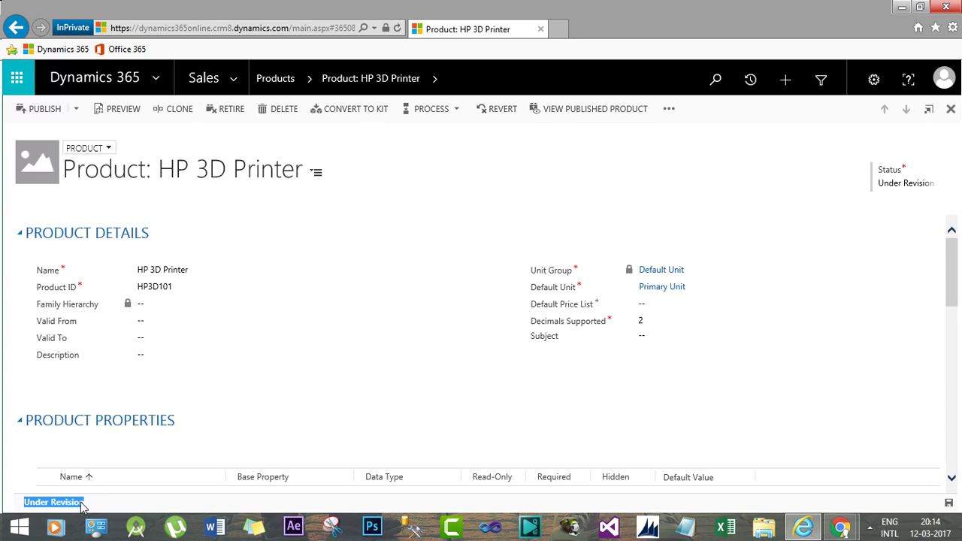
left_click(81, 506)
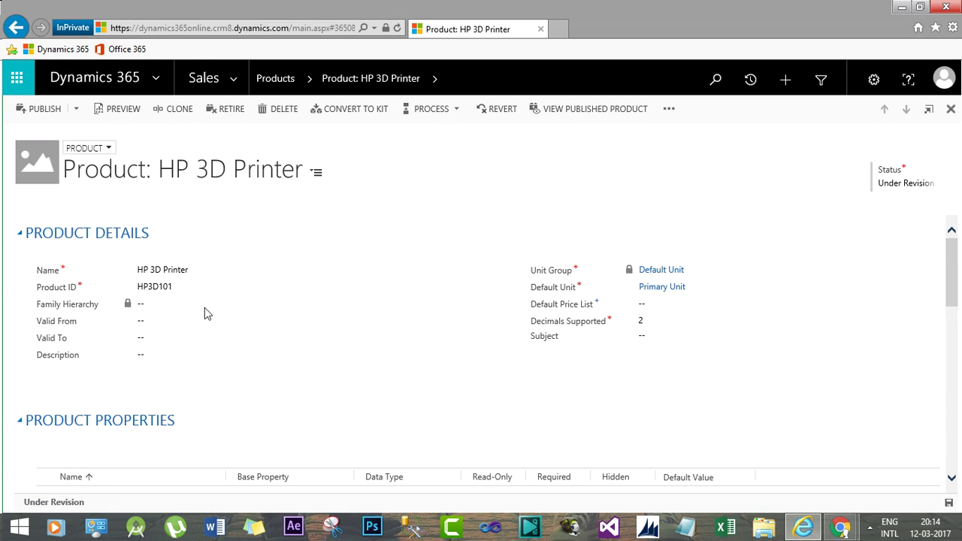
Rename the product to HP 3D Printer Stylus and publish the revised record
left_click(210, 275)
left_click(210, 274)
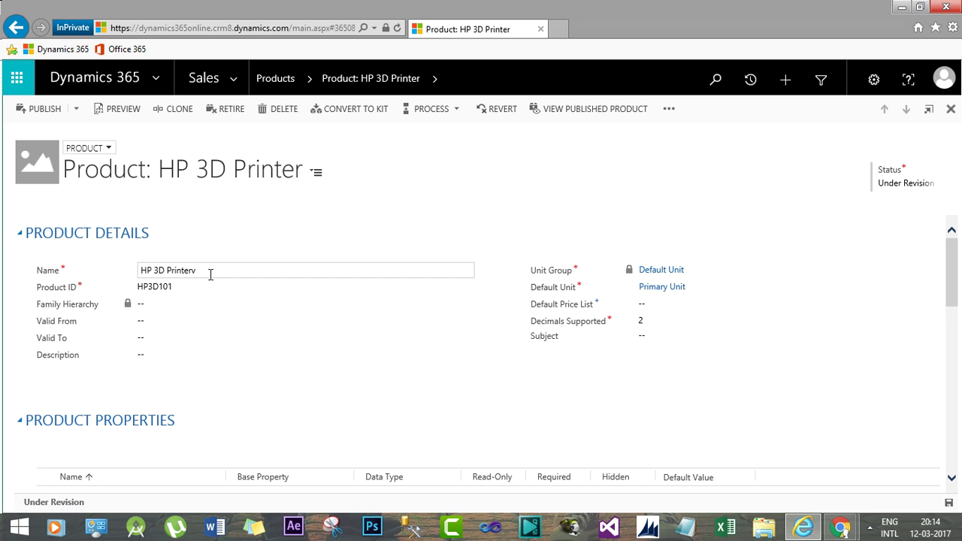
type("Stylus")
left_click(34, 109)
left_click(553, 347)
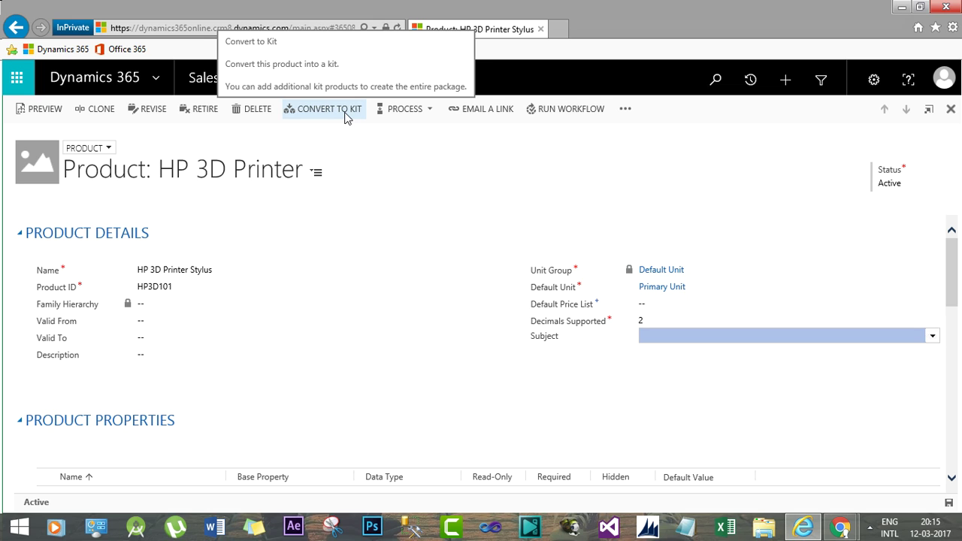
left_click(426, 110)
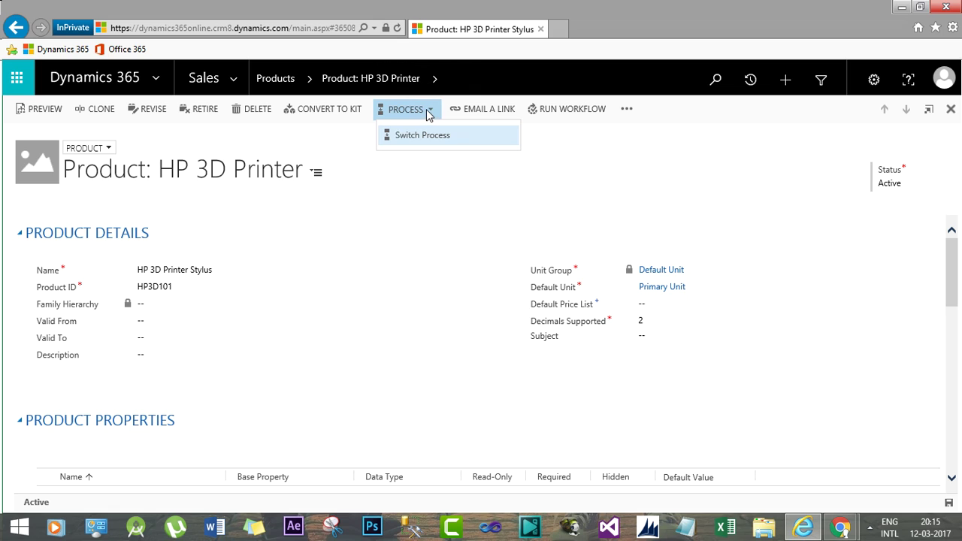
left_click(427, 109)
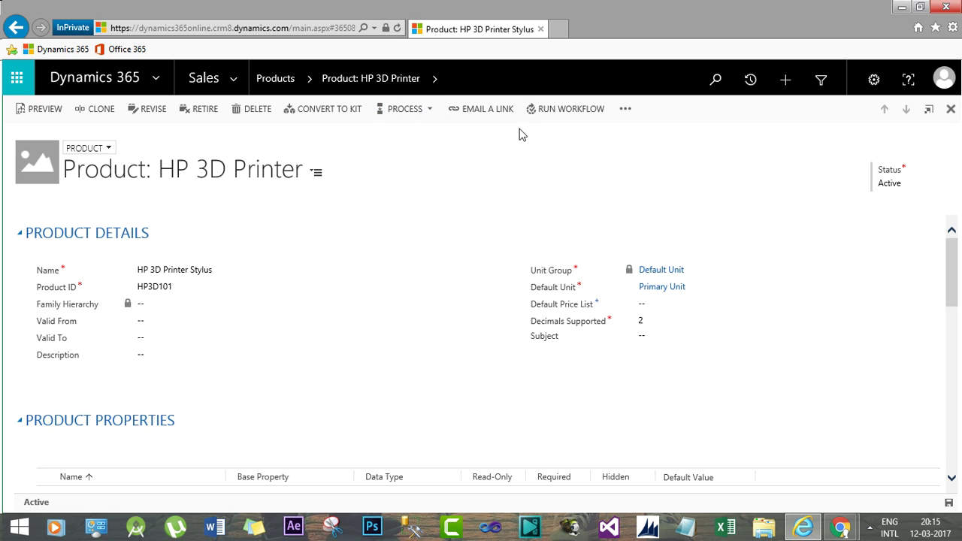
left_click(626, 109)
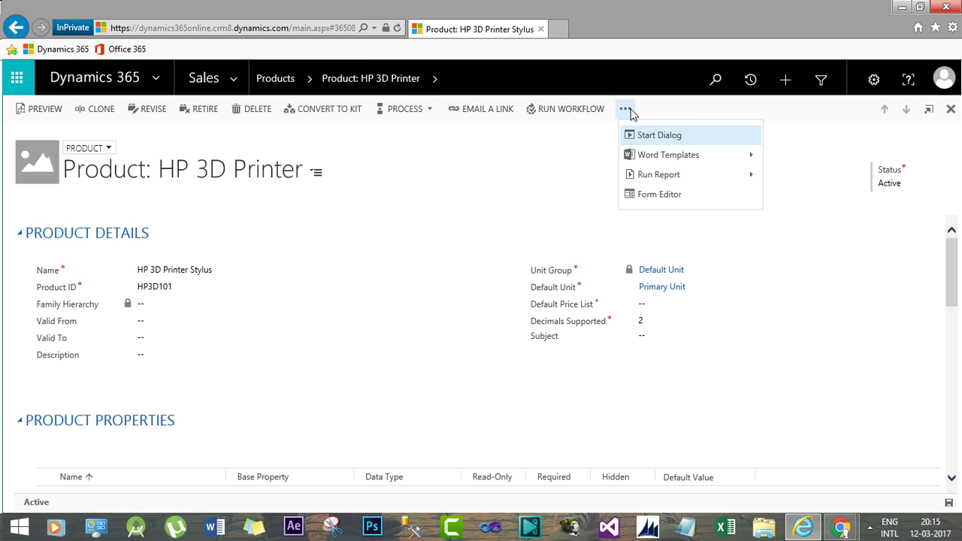
left_click(625, 111)
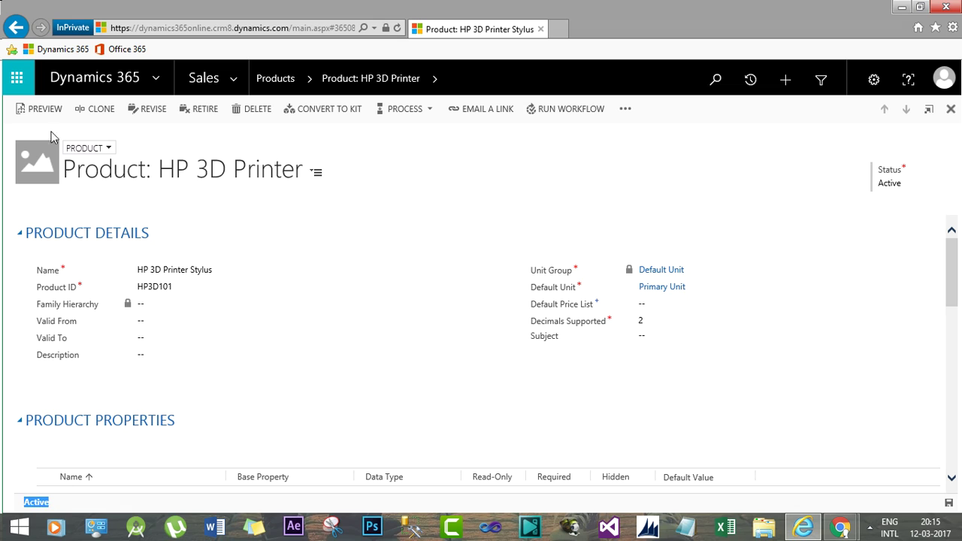
double_click(34, 502)
left_click(148, 110)
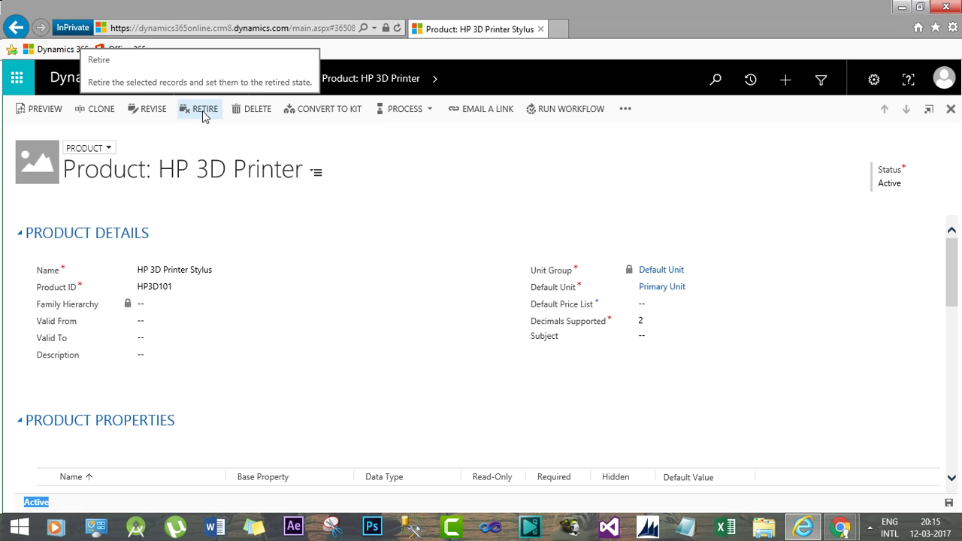
Review the Product Details and Product Properties sections of the HP 3D Printer Stylus record
left_click(316, 174)
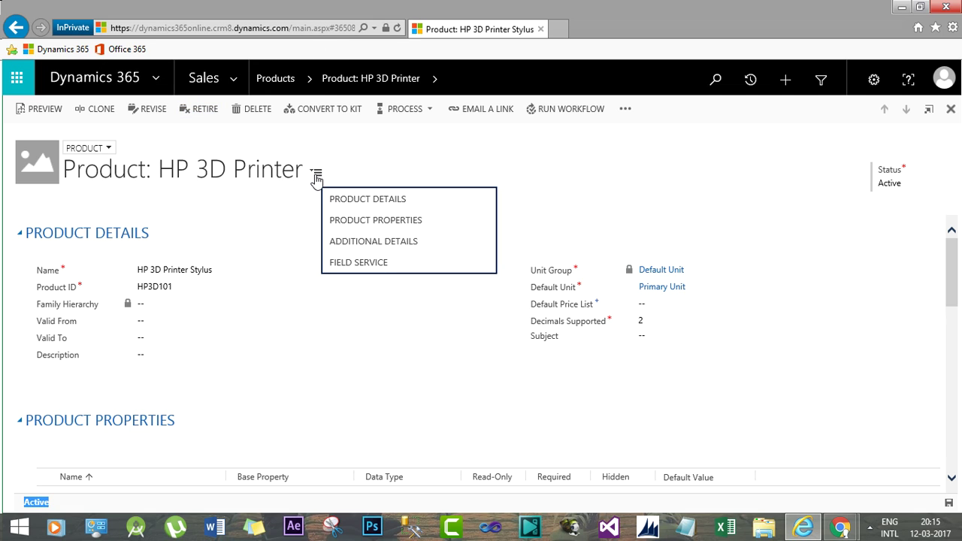
left_click(380, 200)
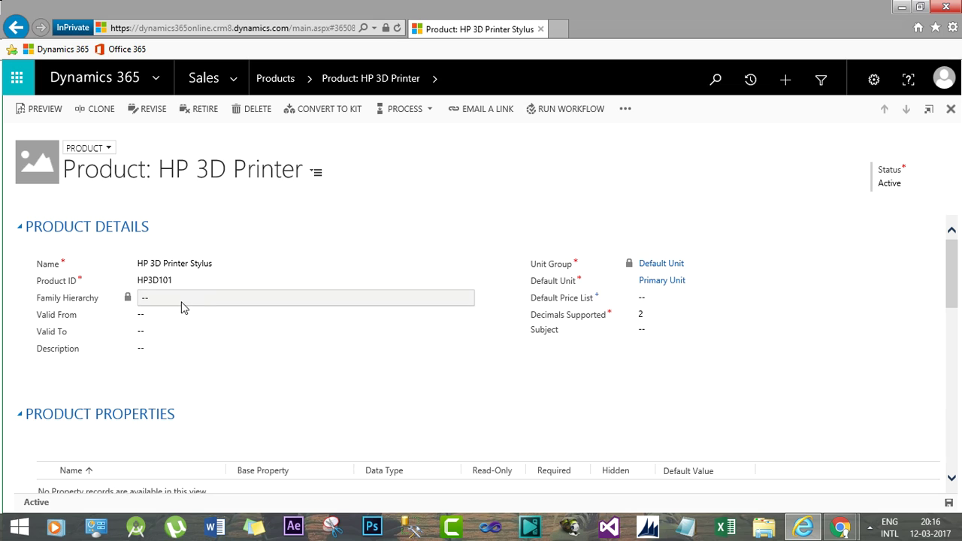
left_click(317, 176)
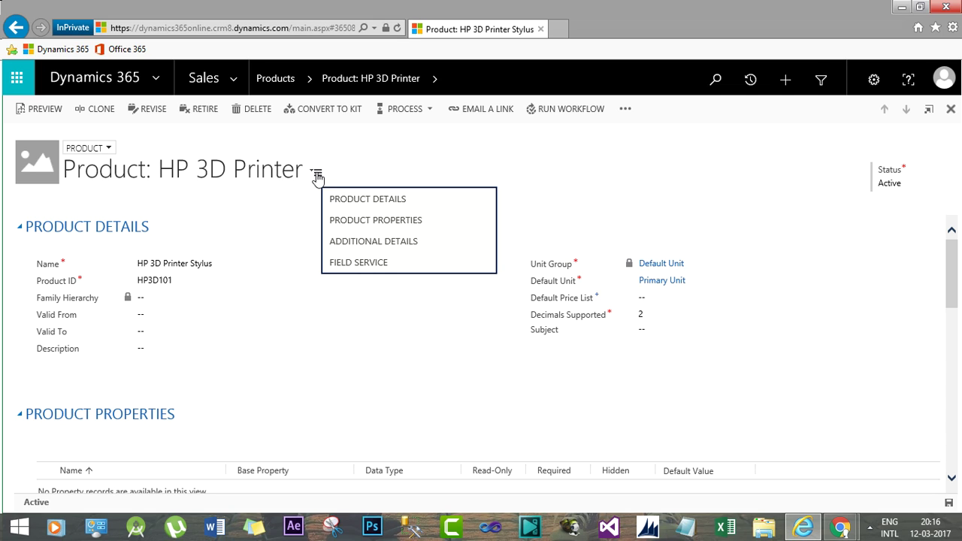
left_click(362, 218)
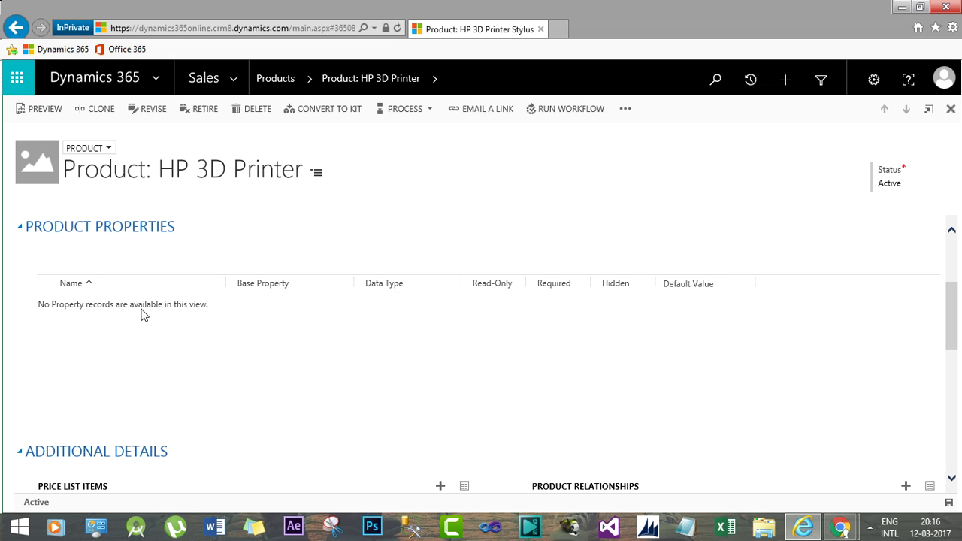
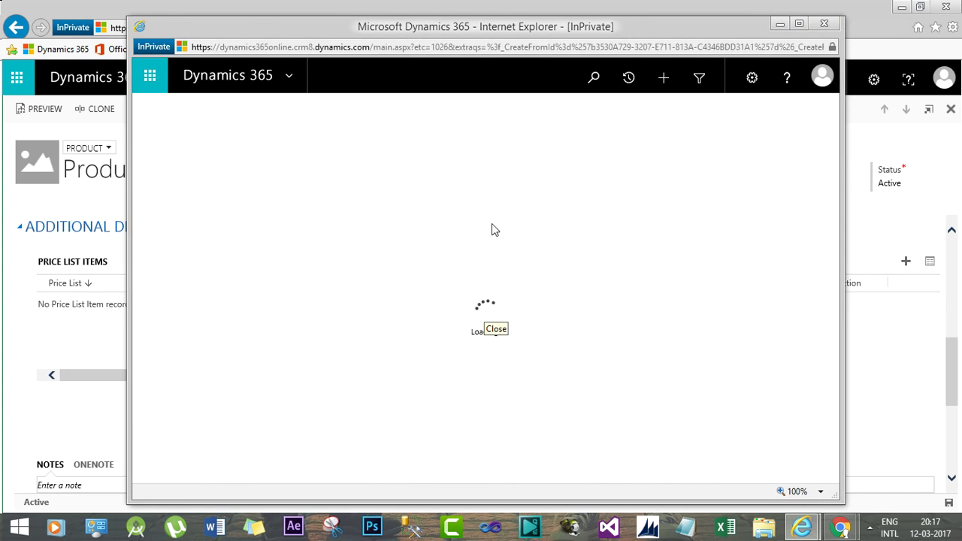
Start a new price list item for the HP 3D Printer Stylus product and choose Retail as its price list
left_click(407, 271)
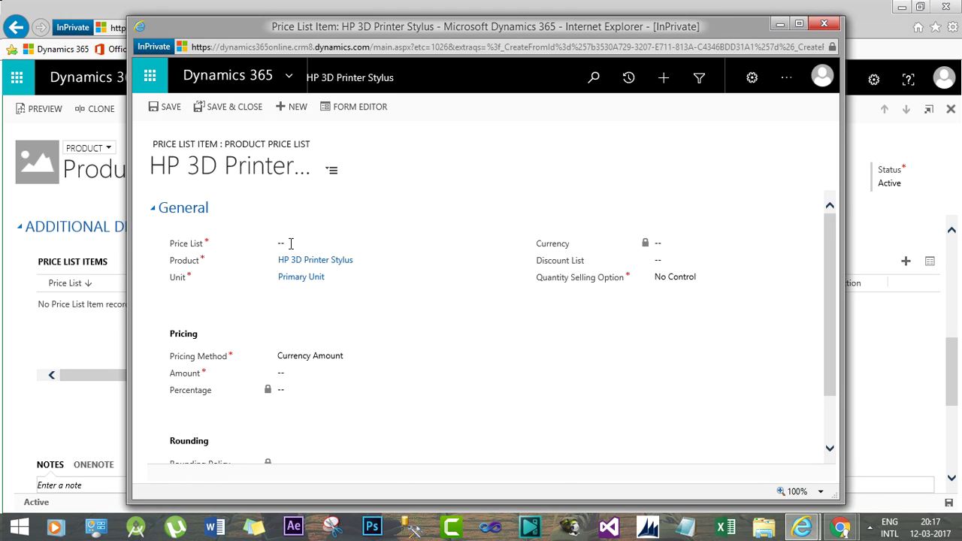
left_click(472, 246)
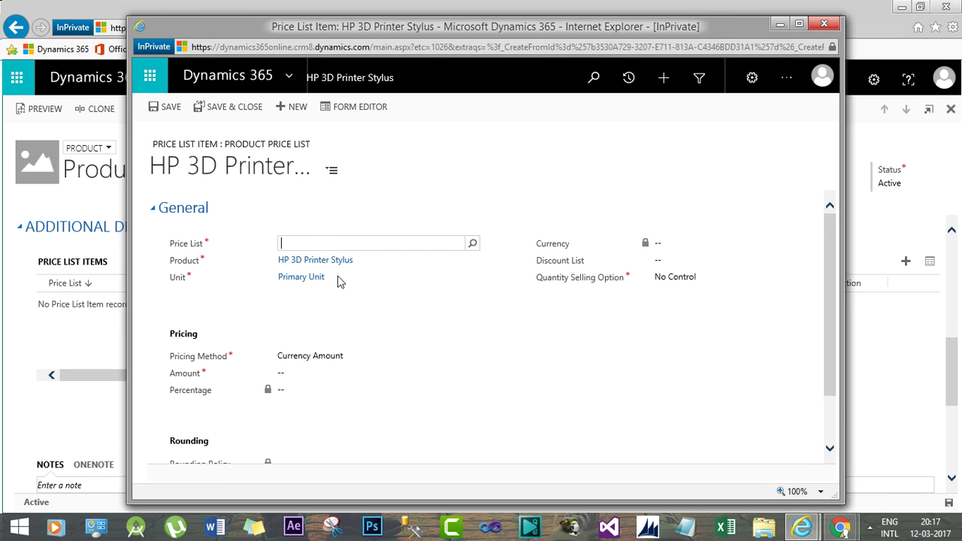
left_click(469, 243)
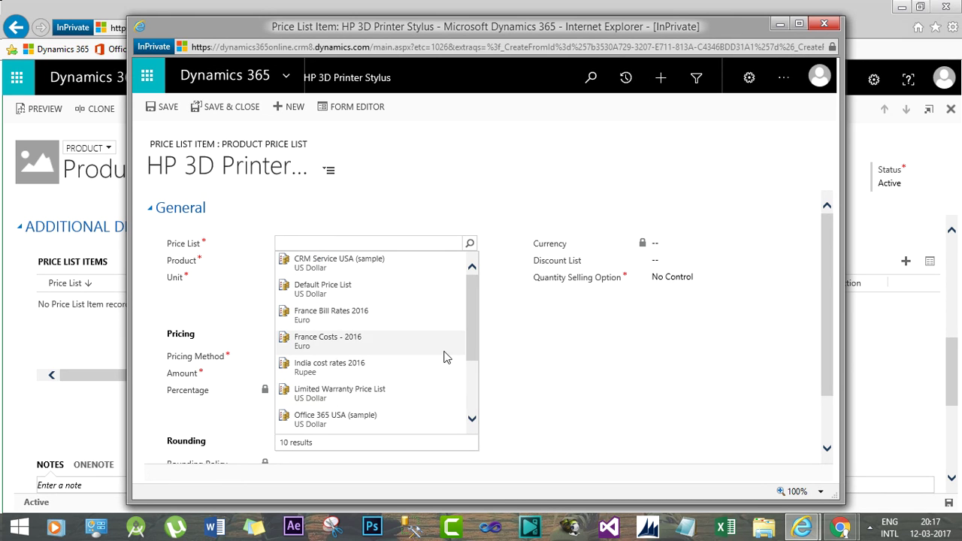
left_click_drag(470, 315, 471, 361)
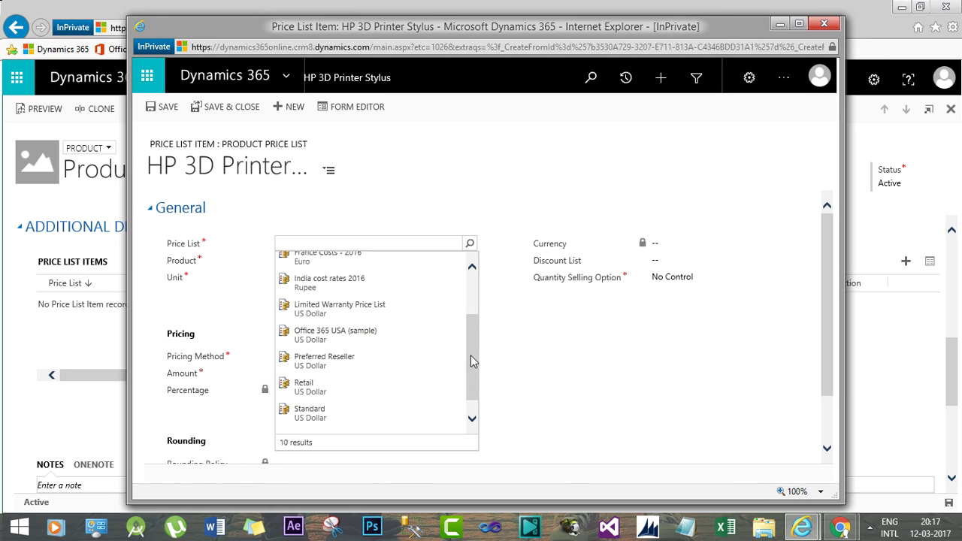
left_click(304, 386)
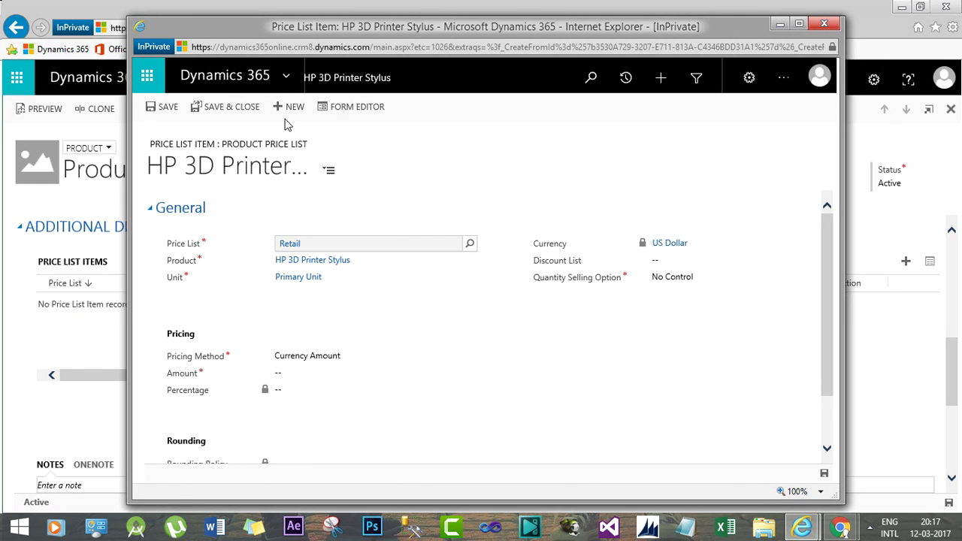
Set the amount of the Retail price list item to $10 and save it
left_click(231, 109)
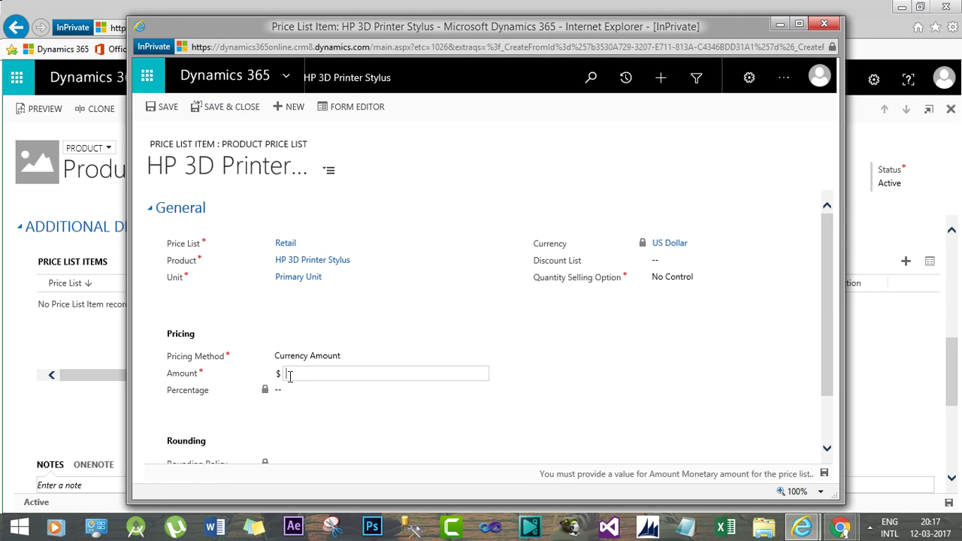
type("10")
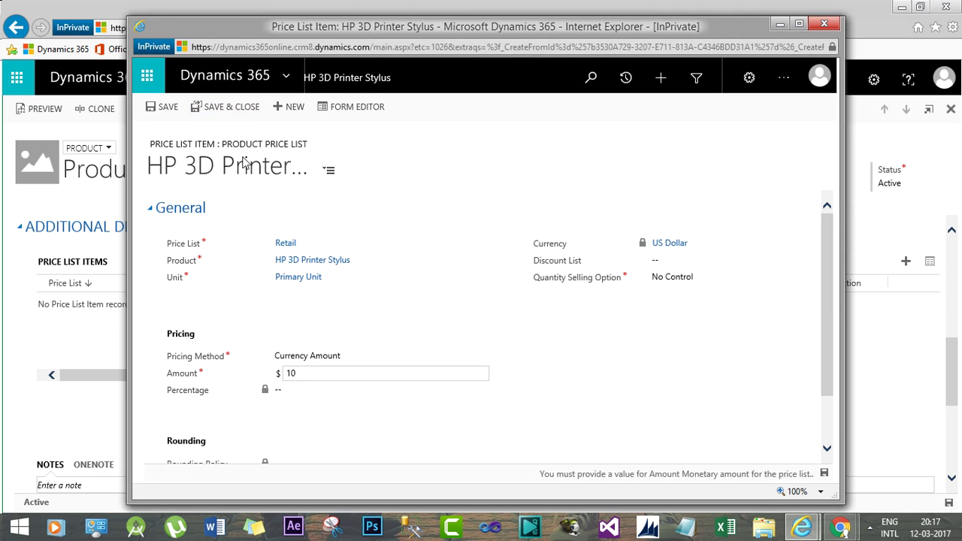
left_click(242, 111)
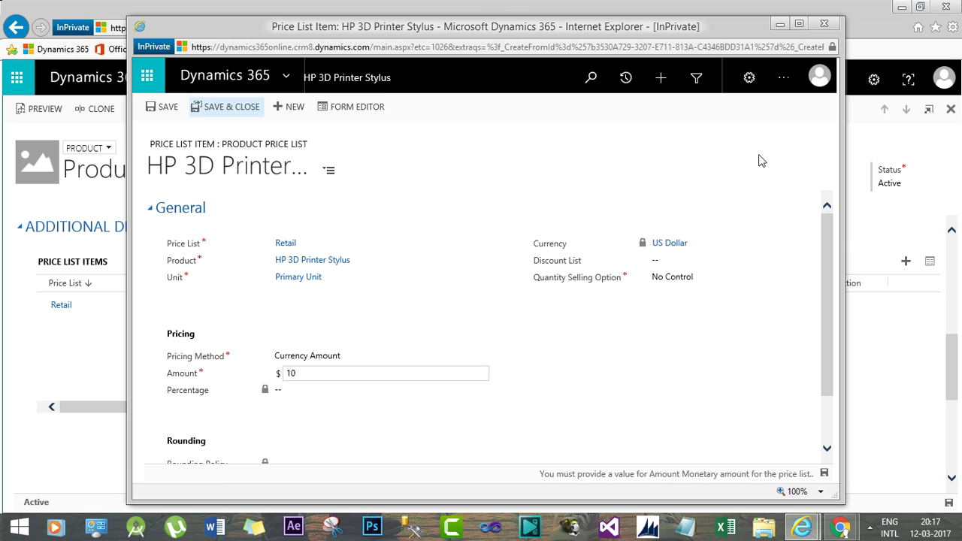
key("ctrl+s")
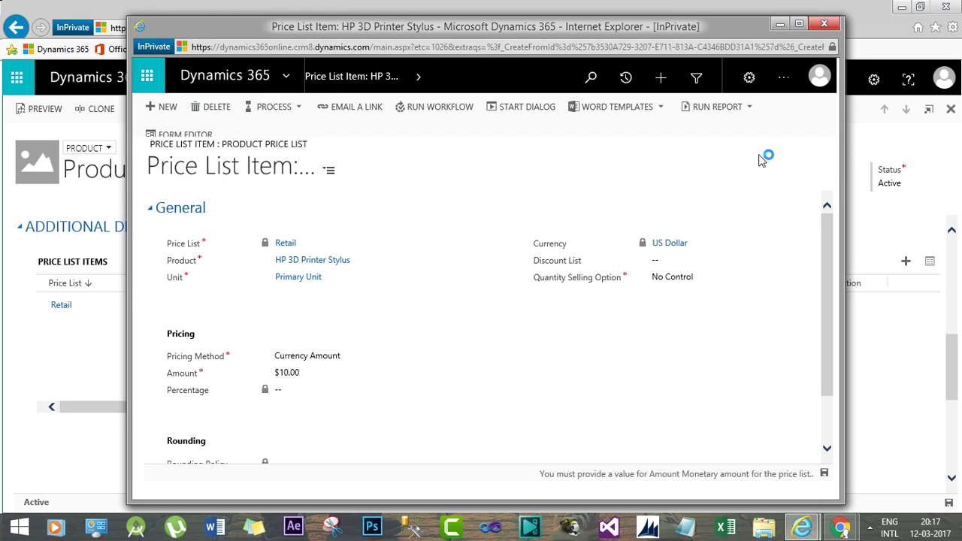